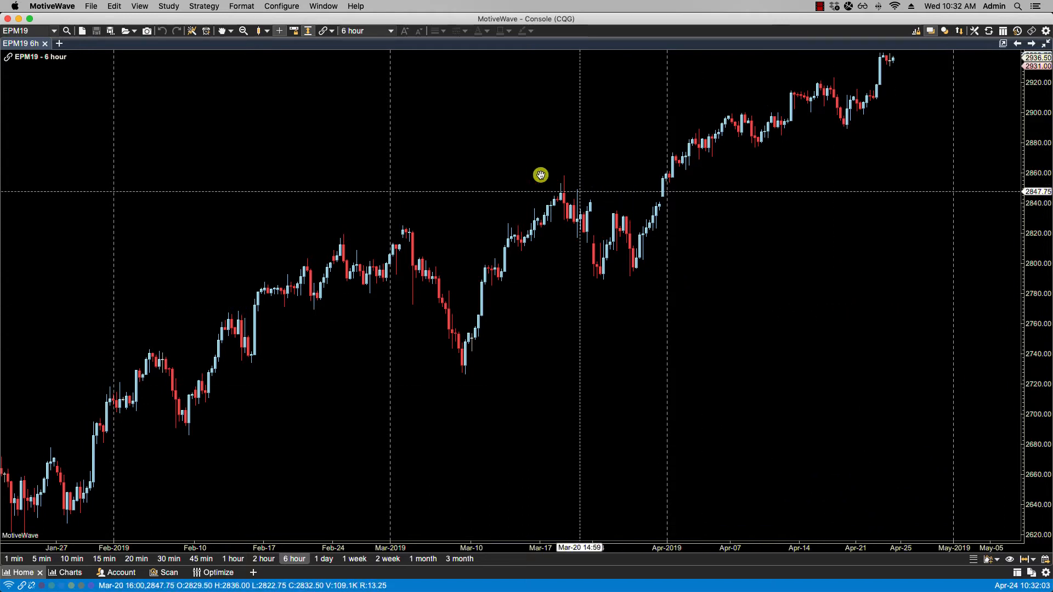
# - Enable Solid Cross Hair in the Chart Options preferences and save
pyautogui.click(281, 6)
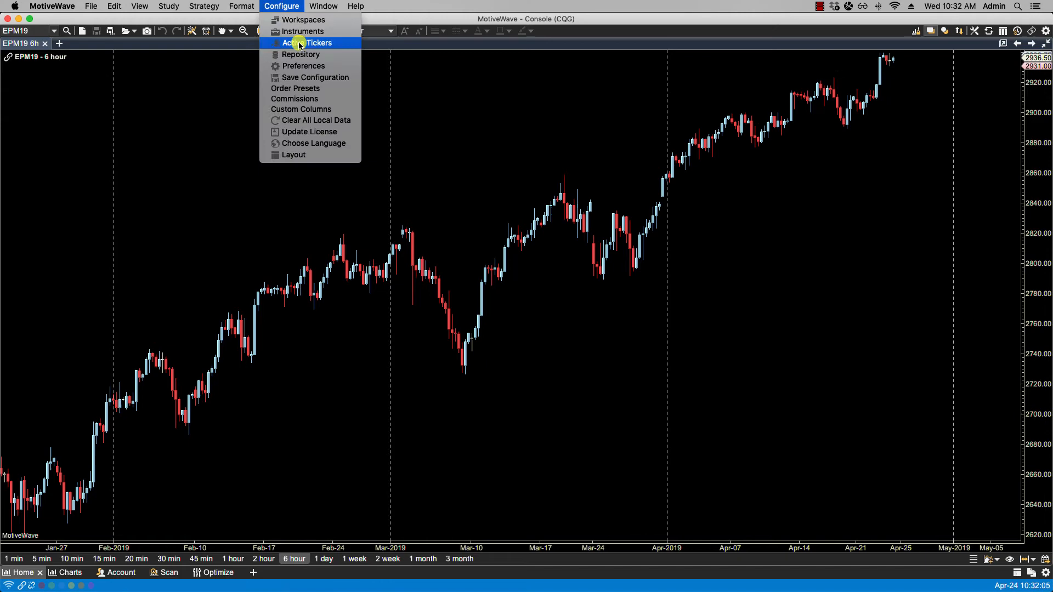
pyautogui.click(299, 64)
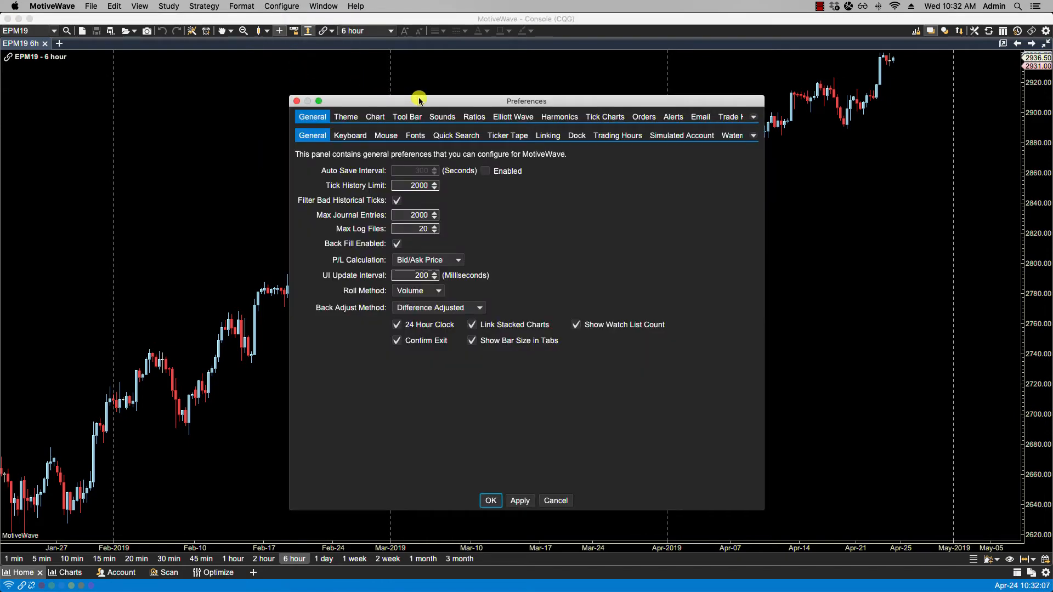
pyautogui.click(378, 117)
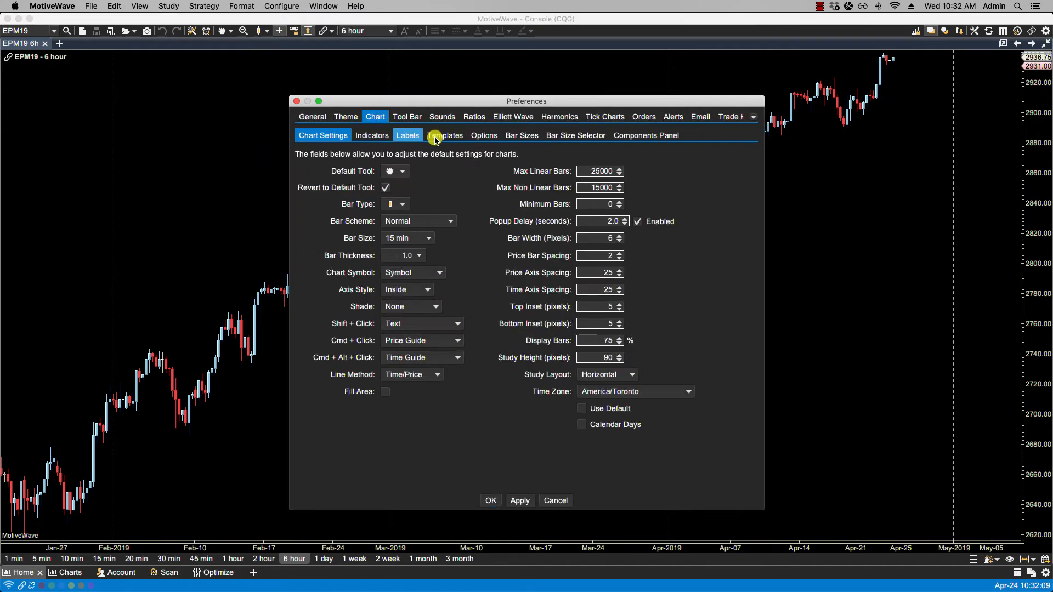
pyautogui.click(484, 137)
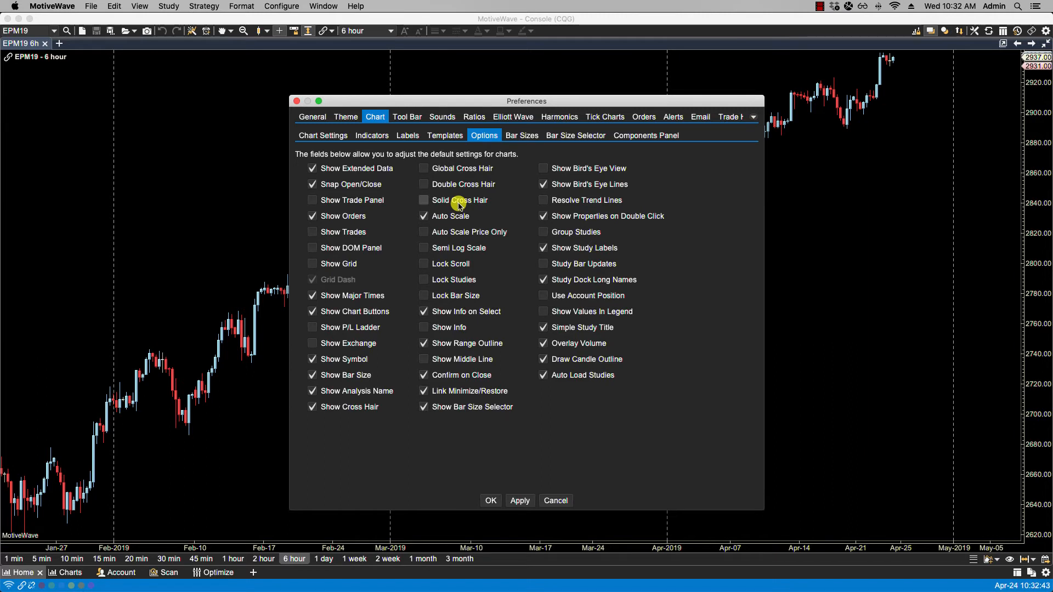
pyautogui.click(424, 200)
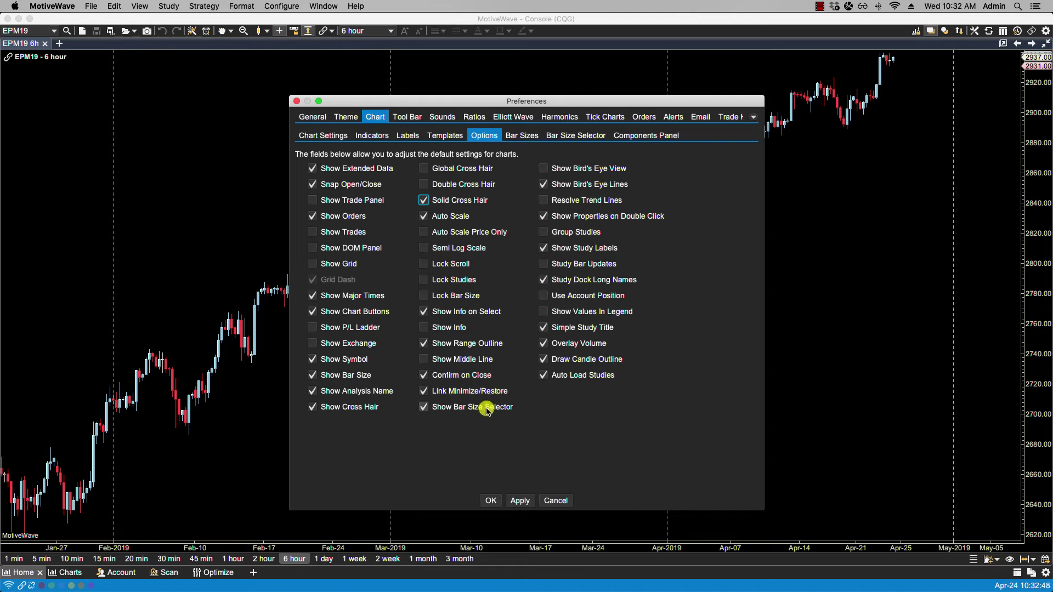
pyautogui.click(492, 500)
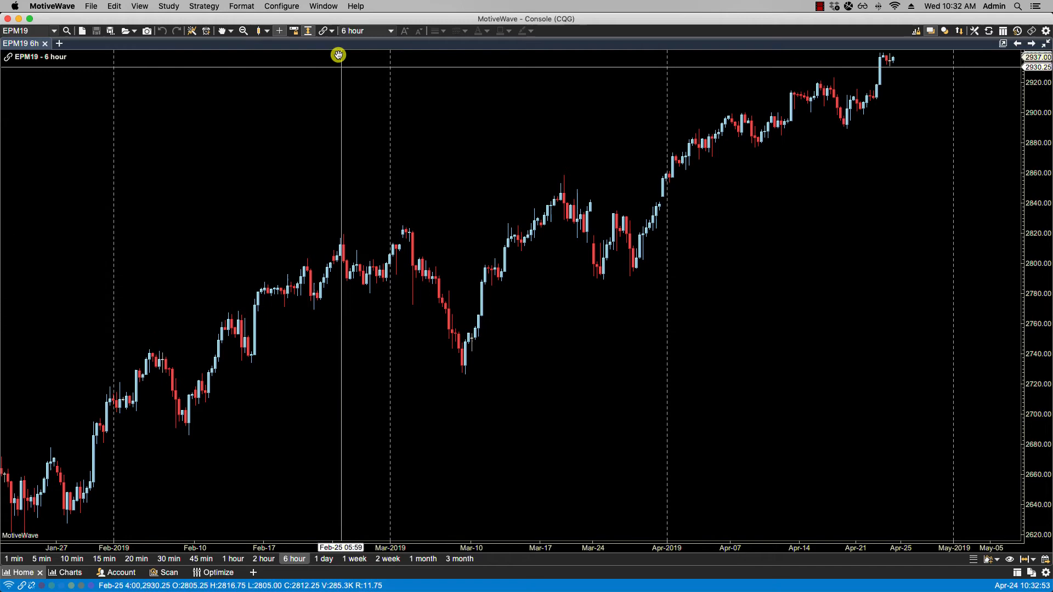
# - Enable Double Cross Hair in the Chart Options preferences and save
pyautogui.click(286, 7)
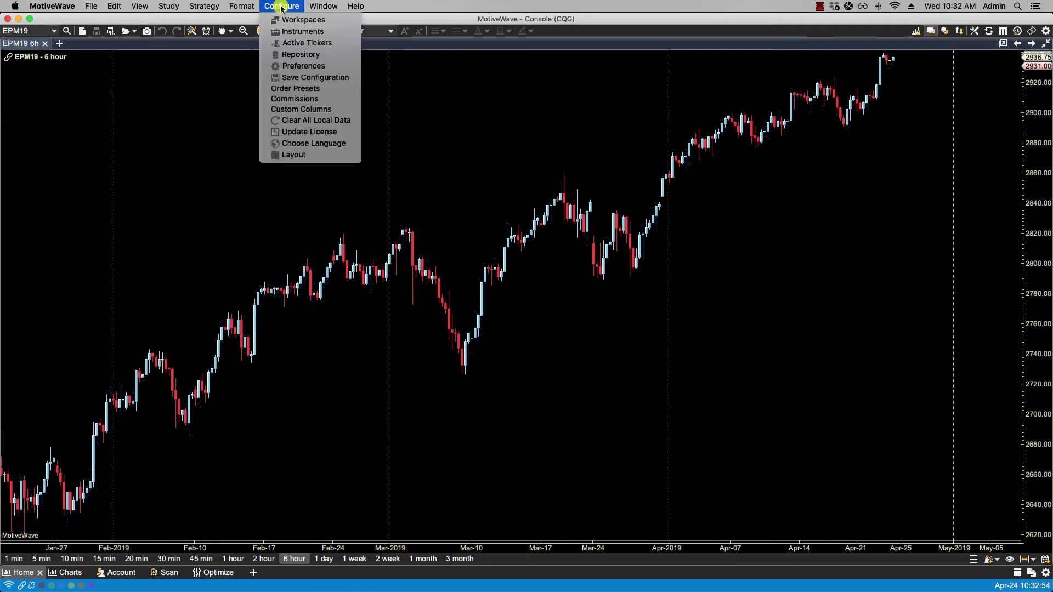
pyautogui.click(297, 68)
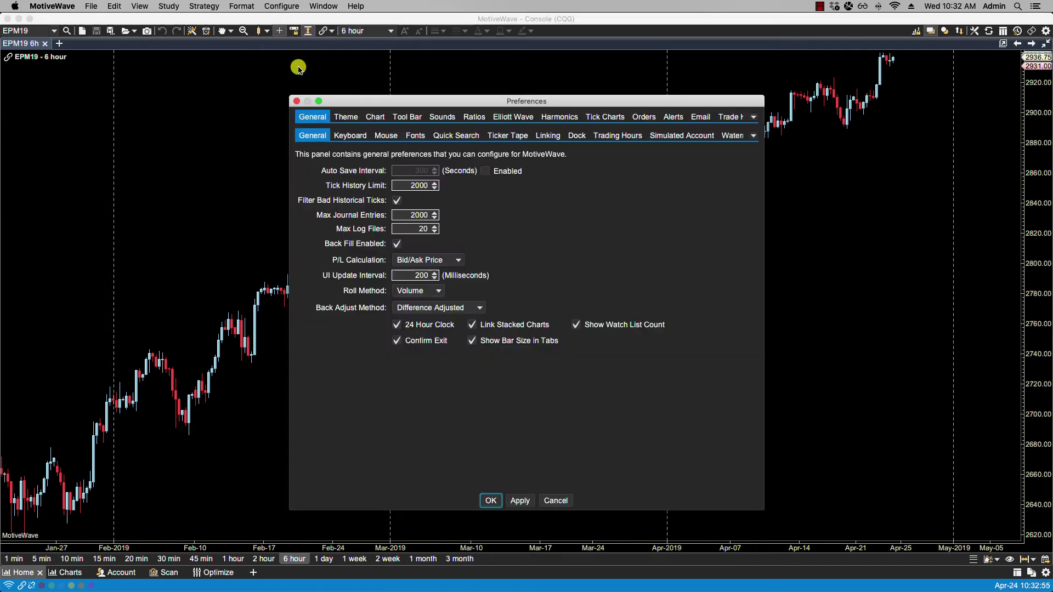
pyautogui.click(374, 118)
pyautogui.click(479, 137)
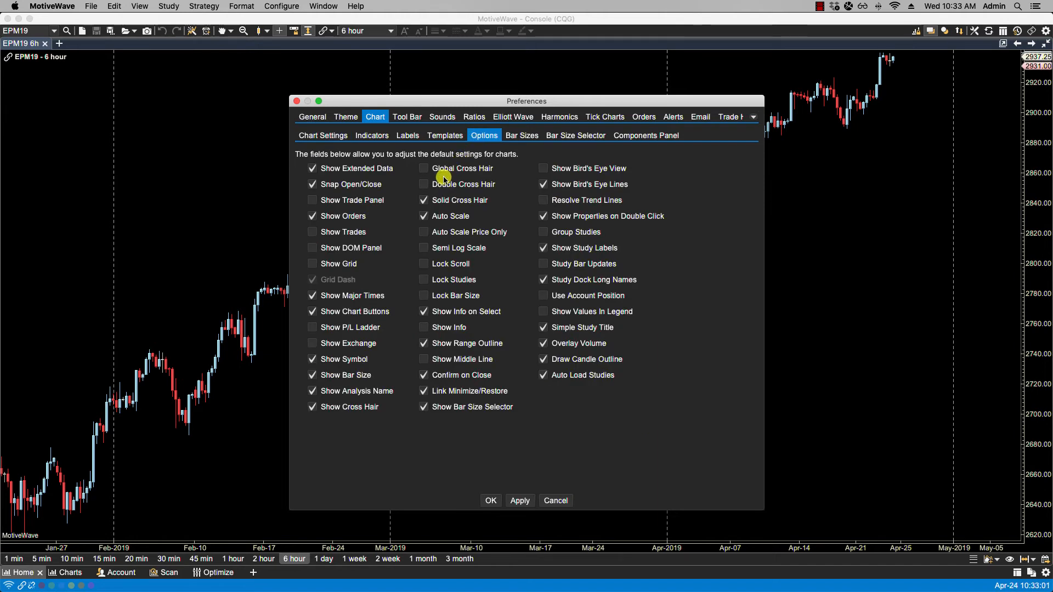
pyautogui.click(425, 185)
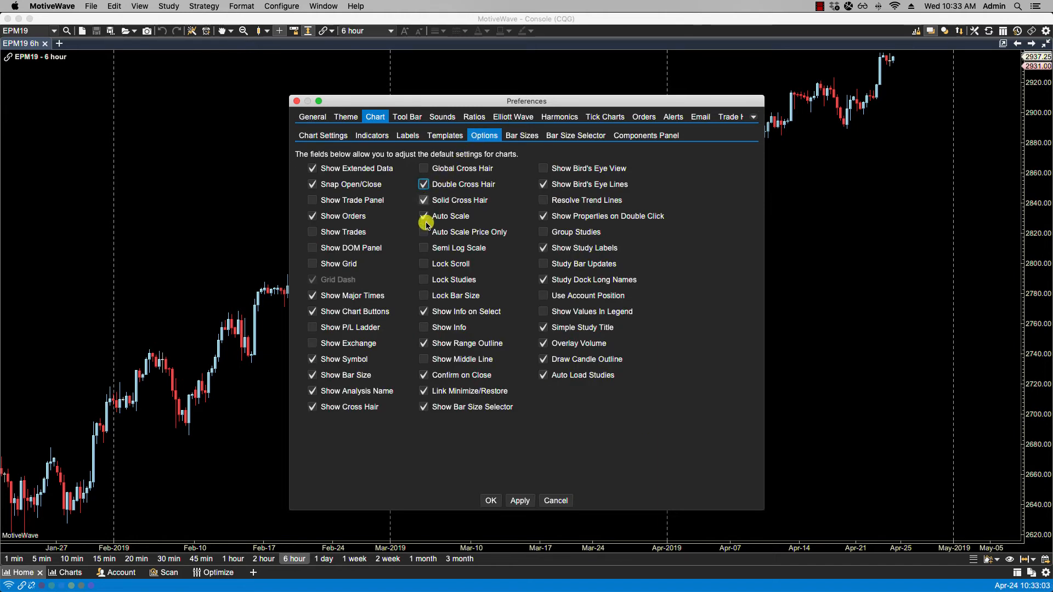
pyautogui.click(516, 500)
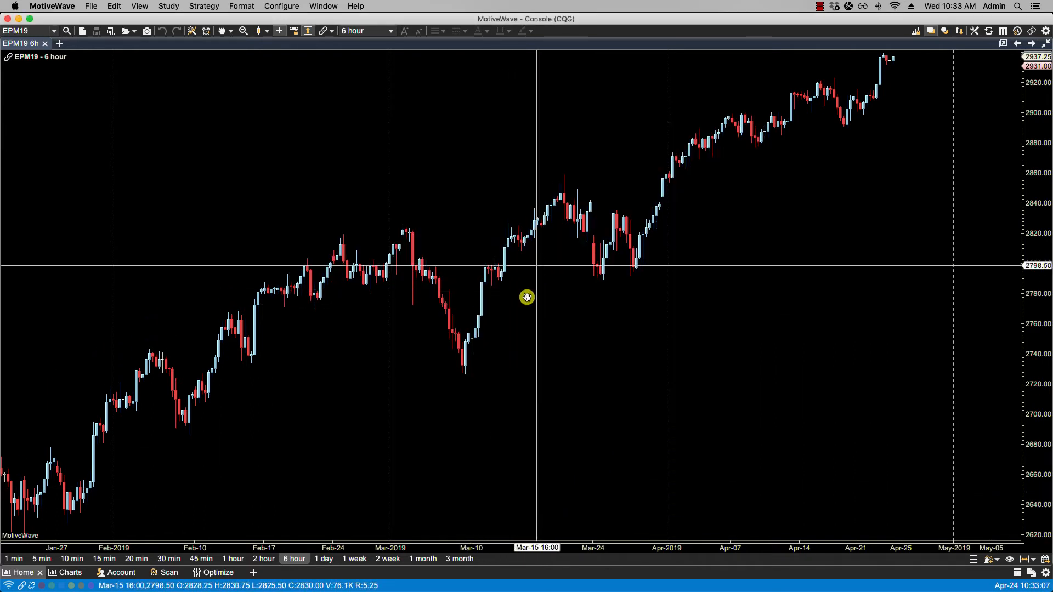
pyautogui.scroll(2, 436, 547)
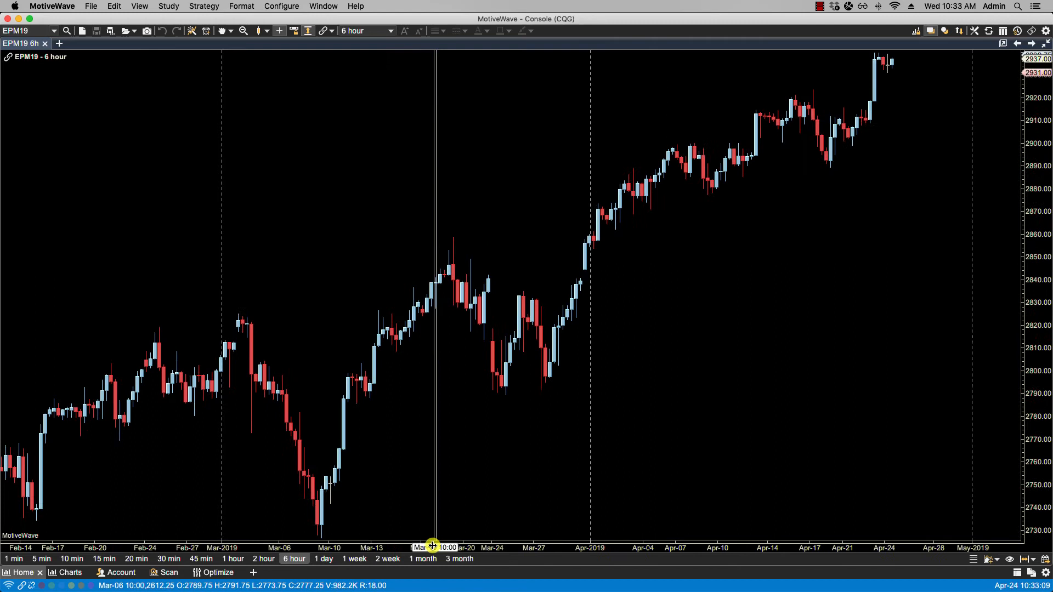
pyautogui.scroll(2, 432, 547)
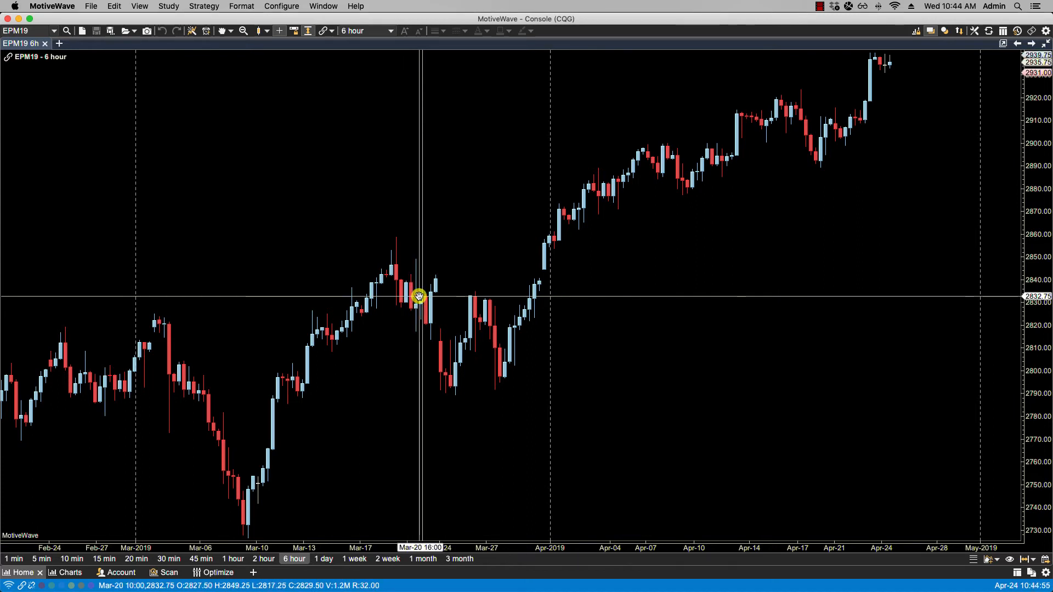
# - Enable Global Cross Hair in the Chart Options preferences and save
pyautogui.click(297, 7)
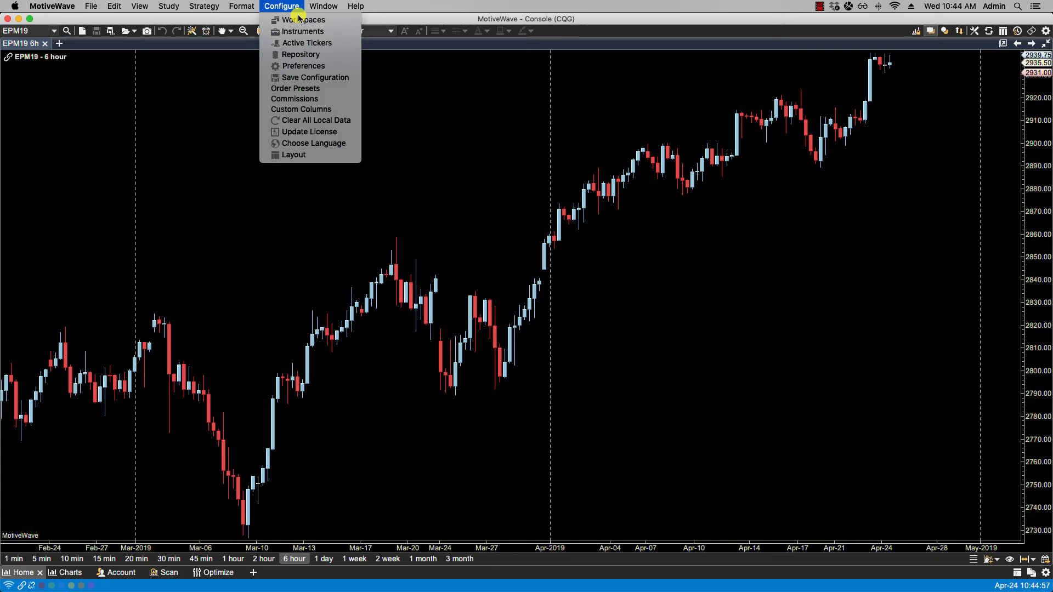
pyautogui.click(300, 66)
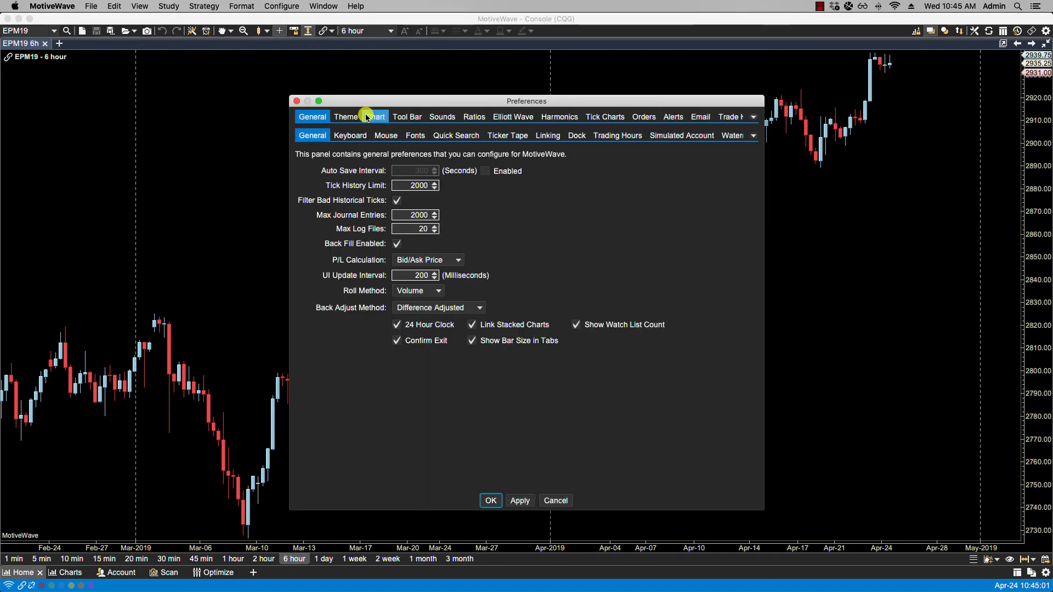
pyautogui.click(374, 117)
pyautogui.click(479, 136)
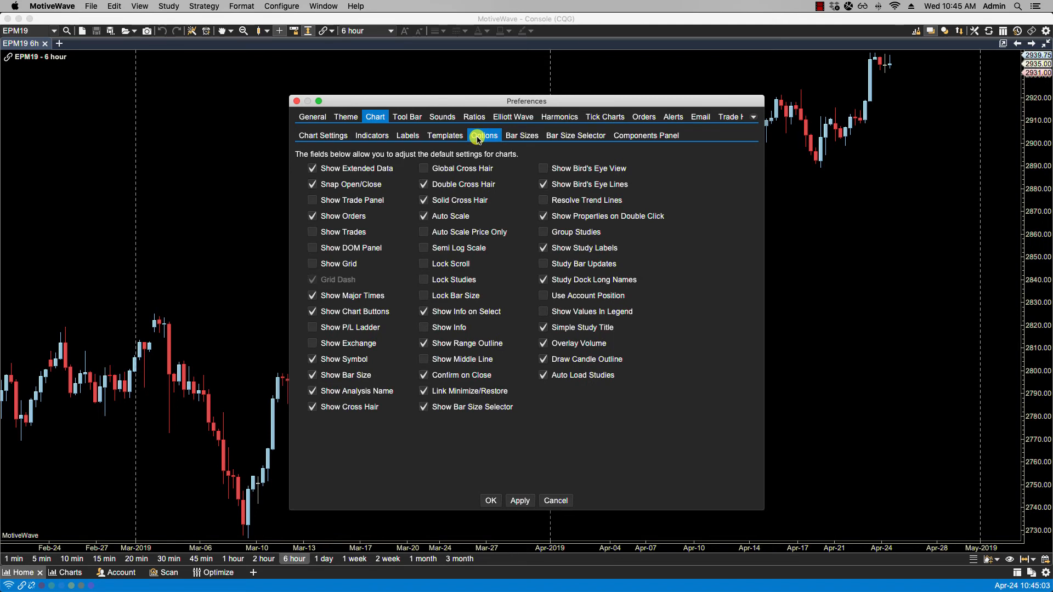
pyautogui.click(425, 167)
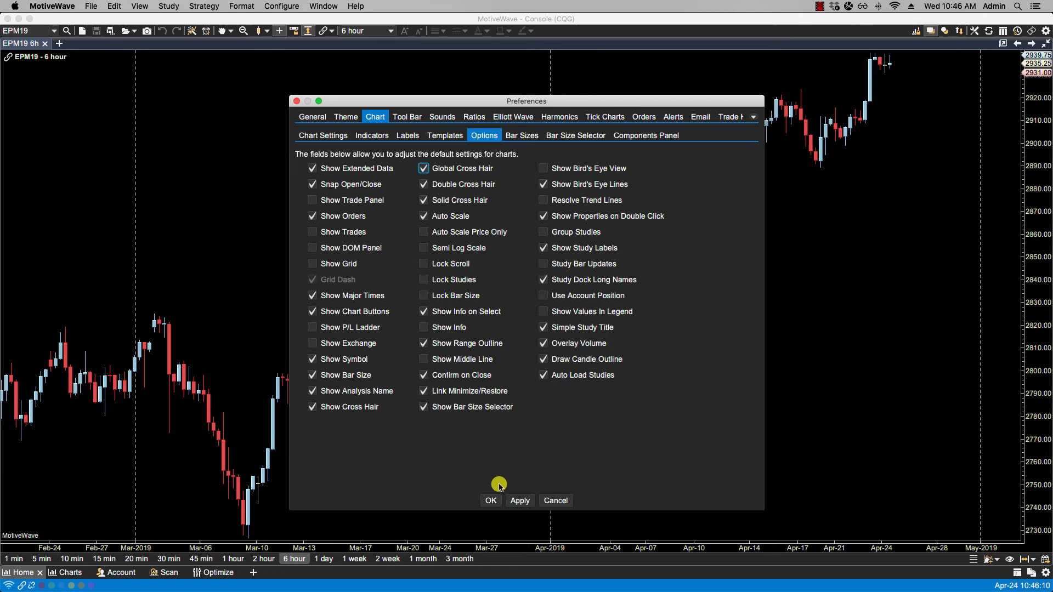
pyautogui.click(491, 498)
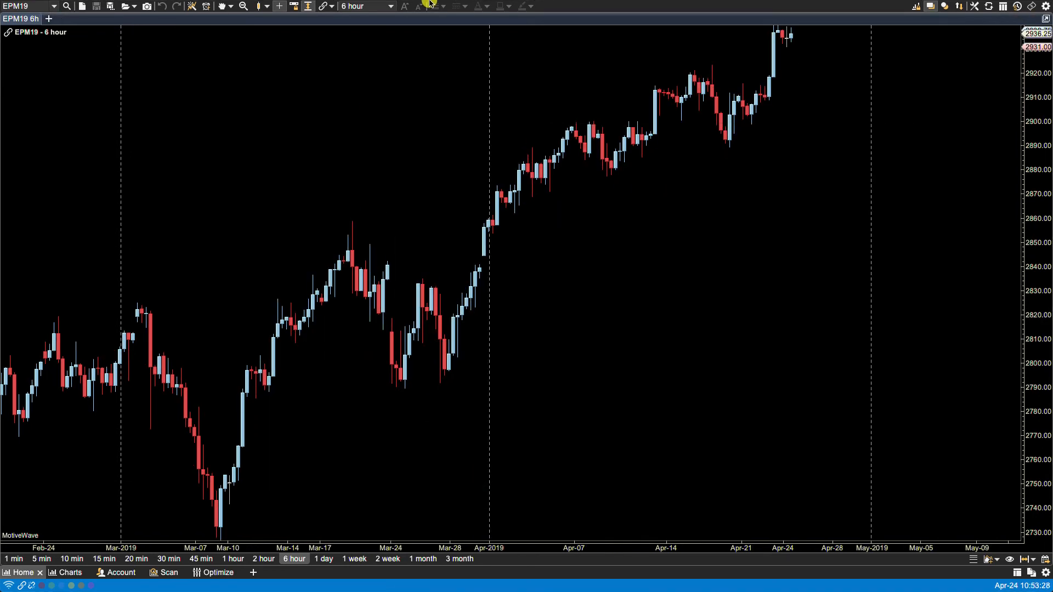
# - Apply the 2x2 four-chart grid layout from the layout editor
pyautogui.click(303, 8)
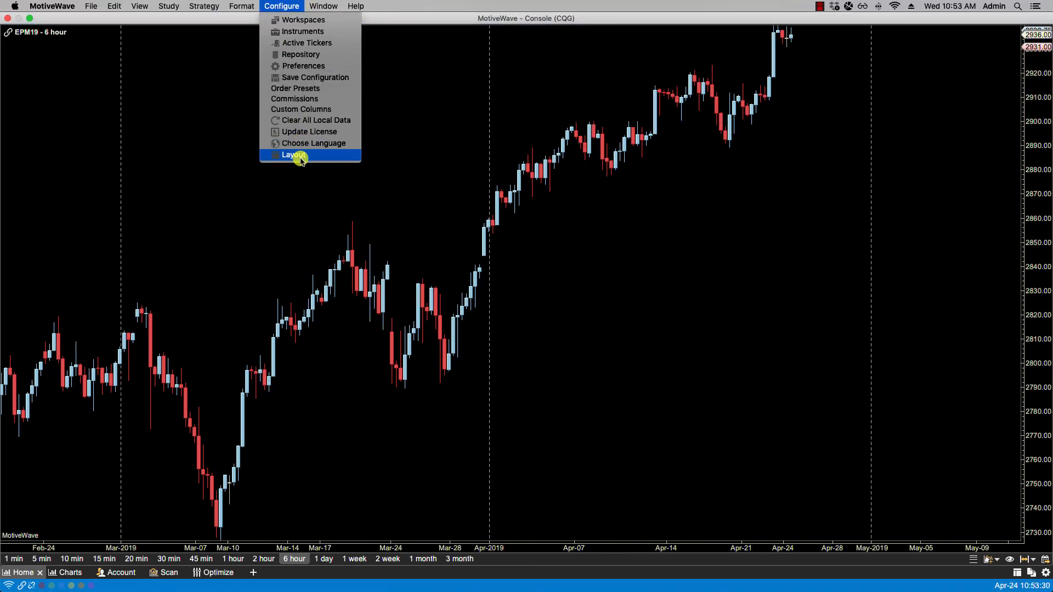
pyautogui.click(337, 158)
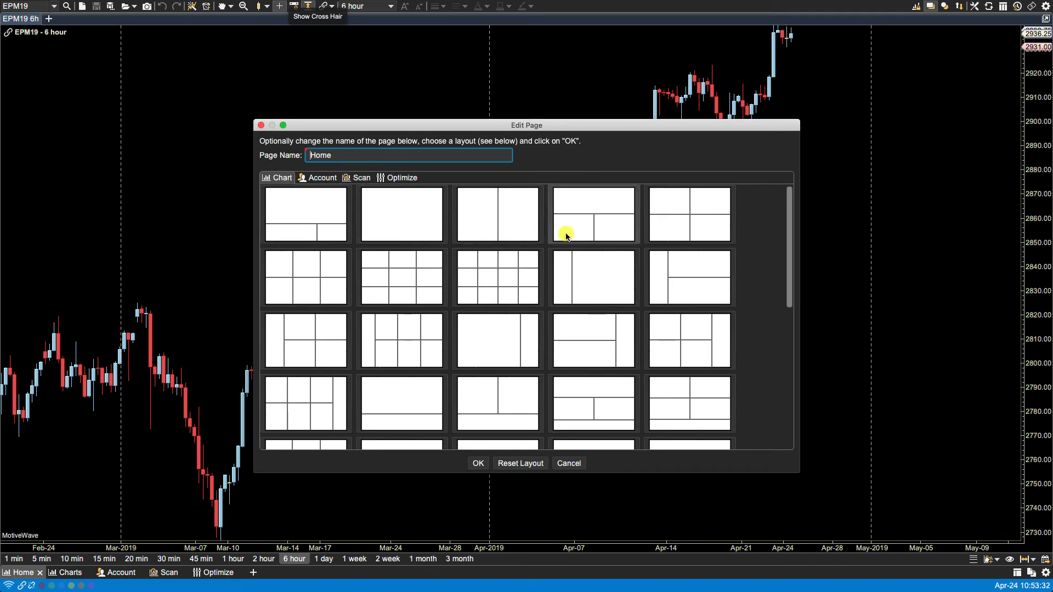
pyautogui.click(682, 218)
pyautogui.doubleClick(683, 218)
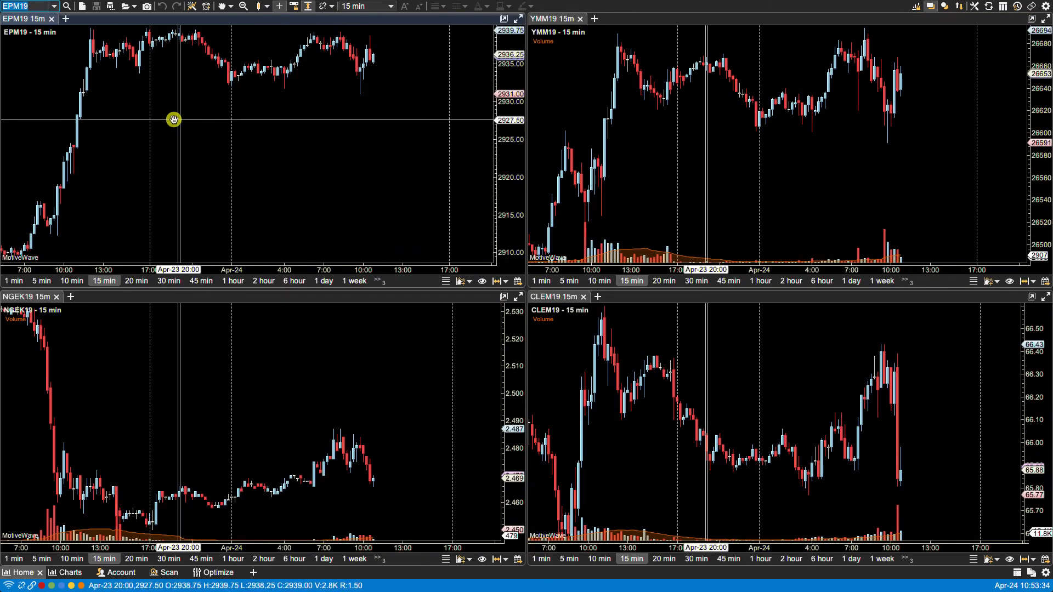
# - Set the top-left chart to 6 hour and the top-right YMM19 chart to 2 hour
pyautogui.click(290, 281)
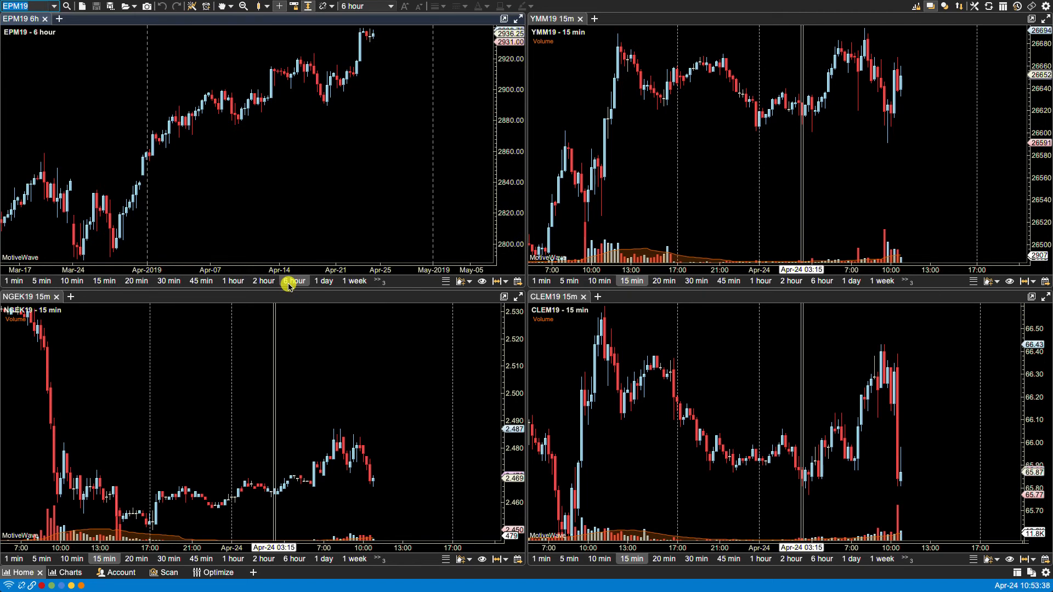
pyautogui.click(637, 128)
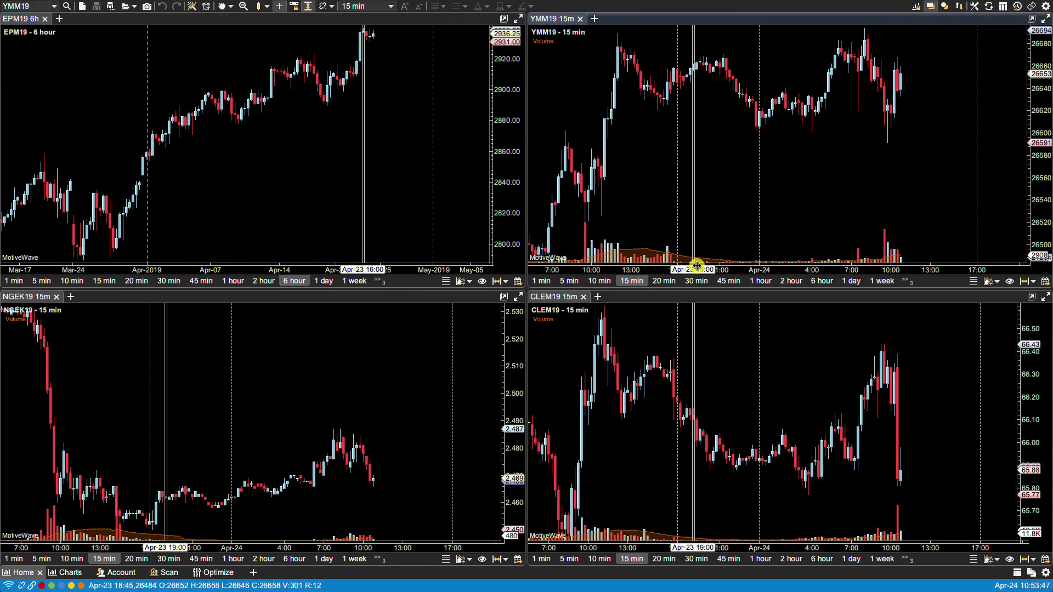
pyautogui.click(786, 281)
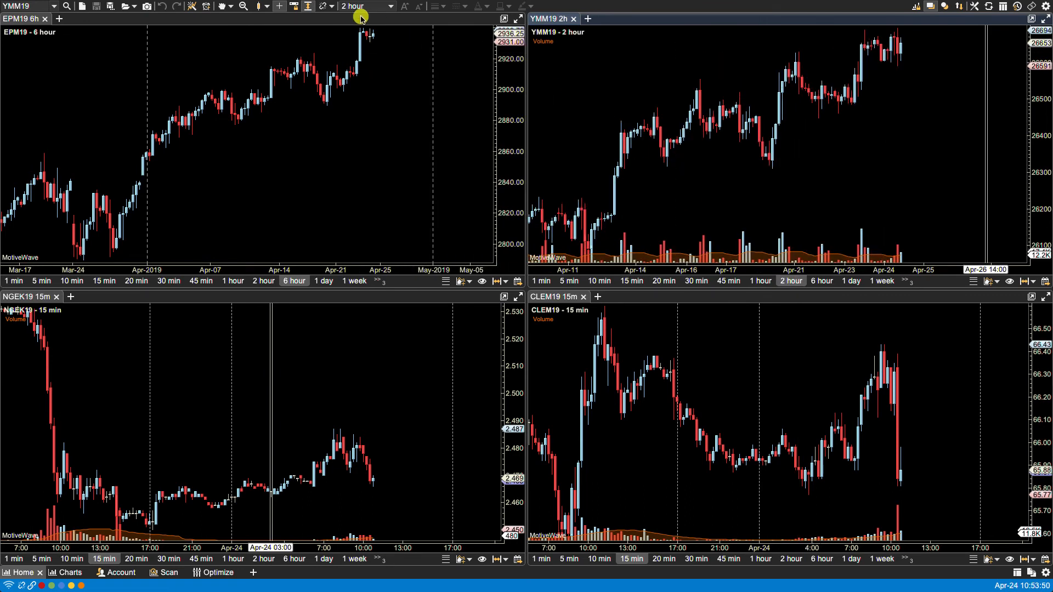
# - Link all four charts to the same EPM19 instrument via Link All
pyautogui.click(334, 7)
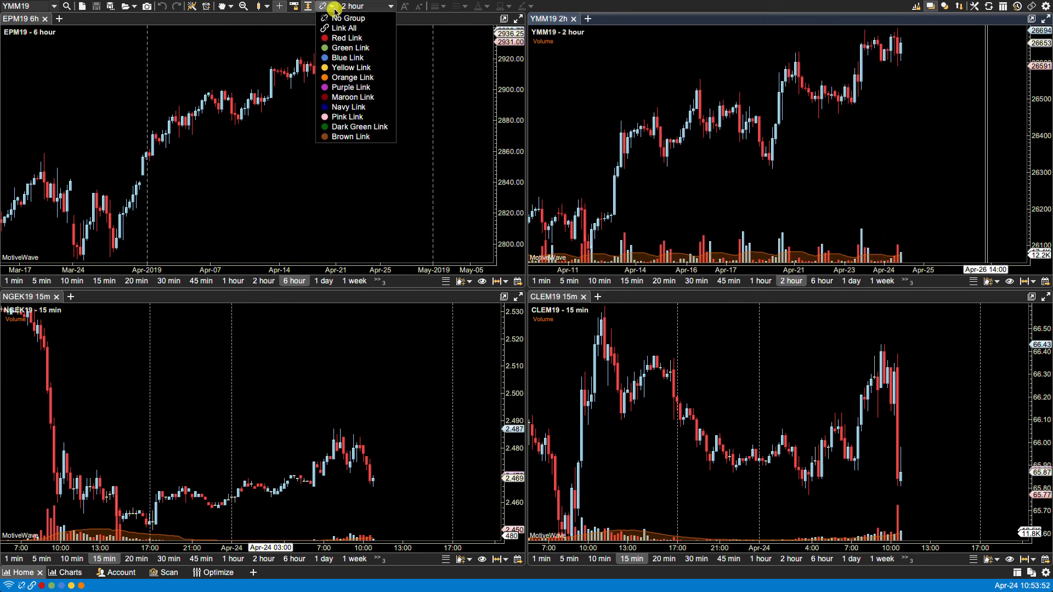
pyautogui.click(337, 27)
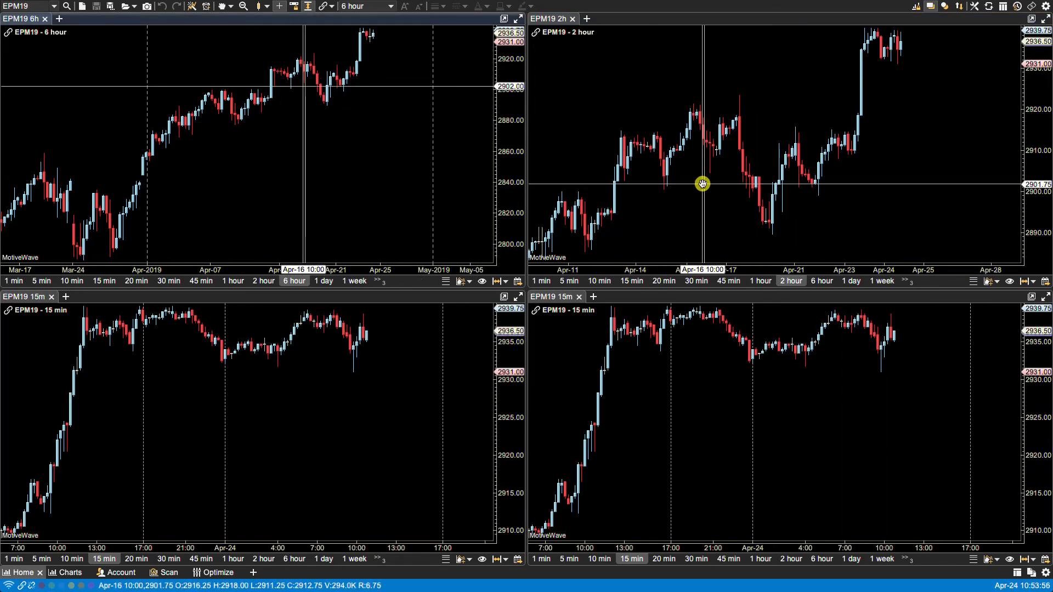
# - Set the bottom-left EPM19 chart to a 1-hour timeframe
pyautogui.click(234, 560)
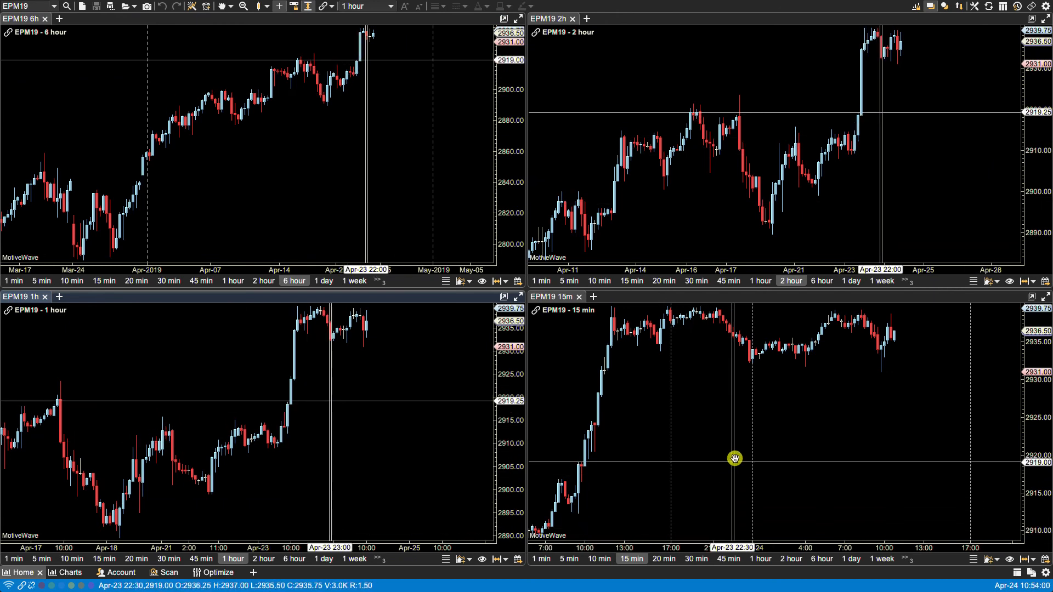